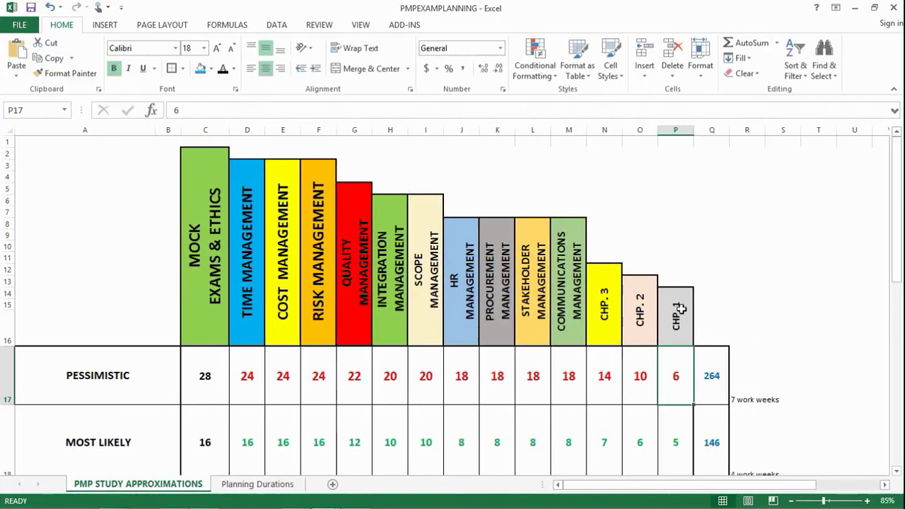
click(679, 309)
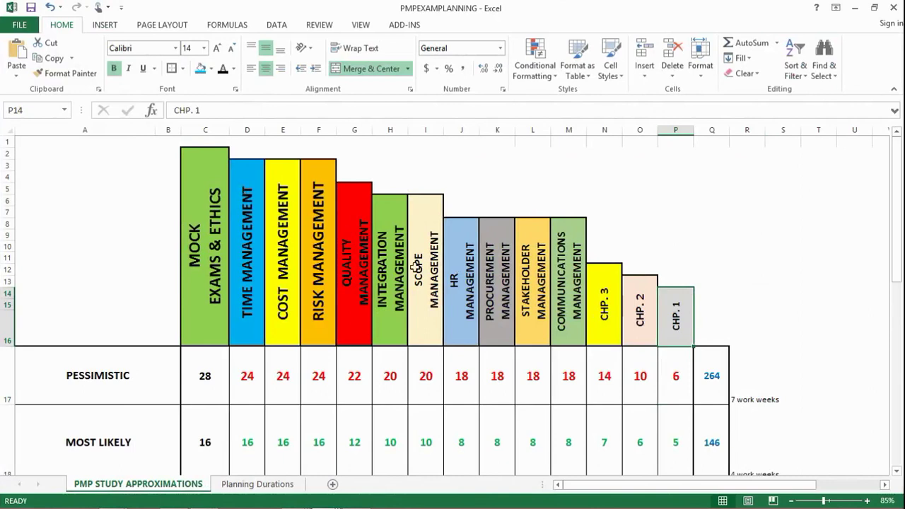
click(256, 208)
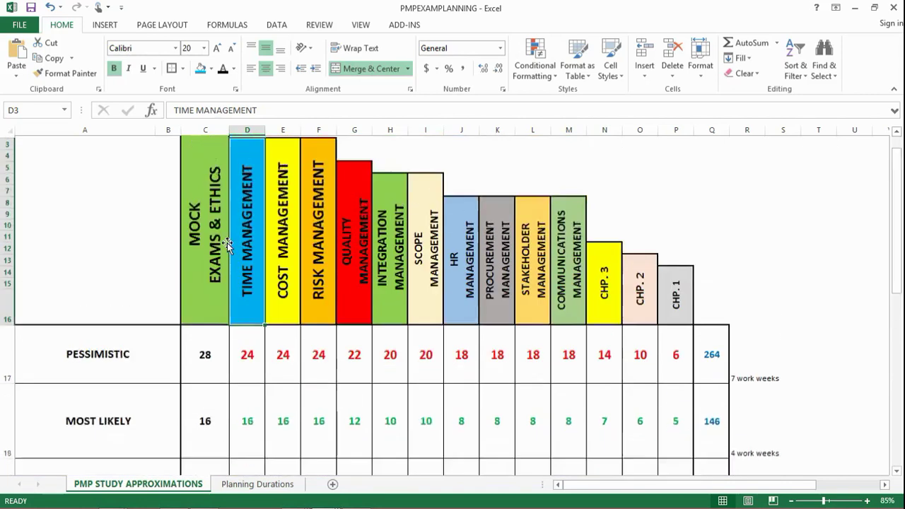
click(207, 221)
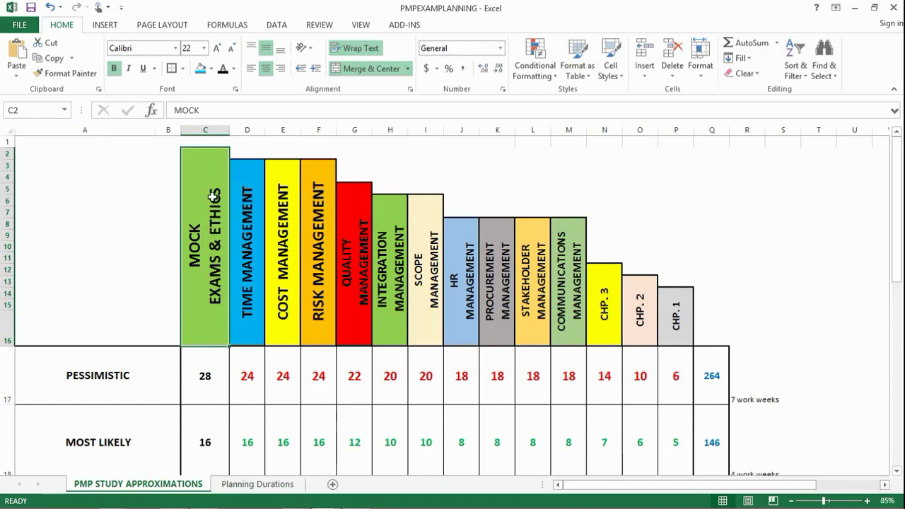
click(212, 131)
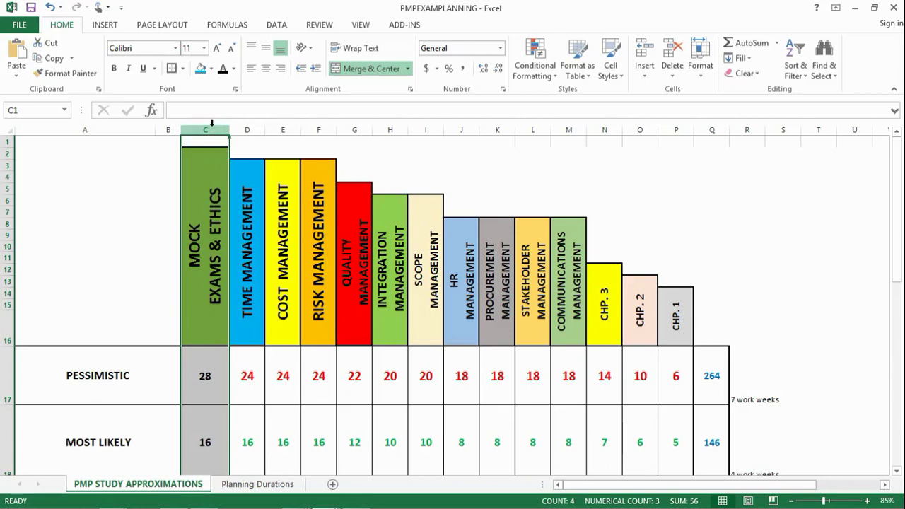
click(247, 130)
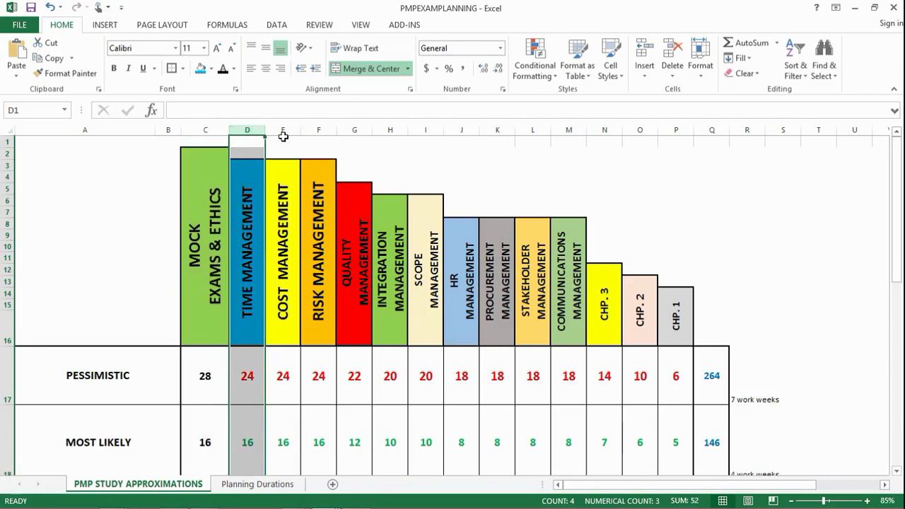
click(282, 131)
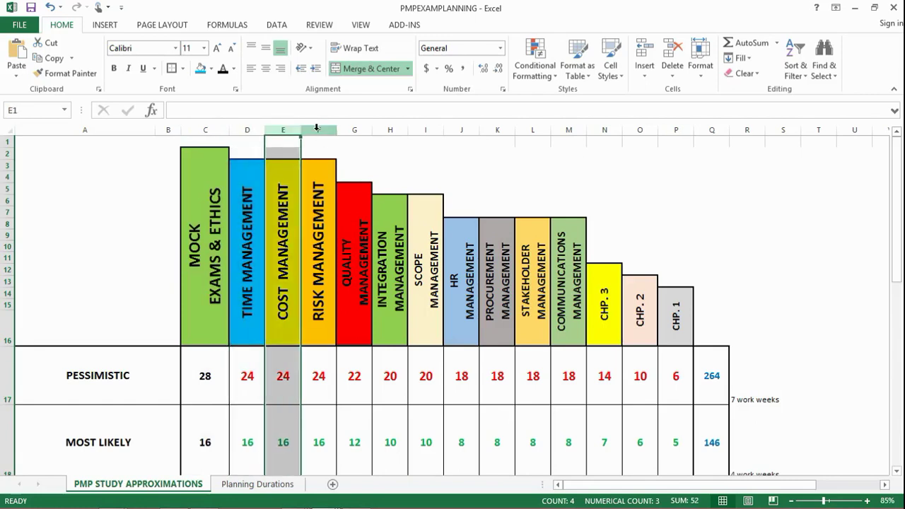
drag(253, 173, 317, 203)
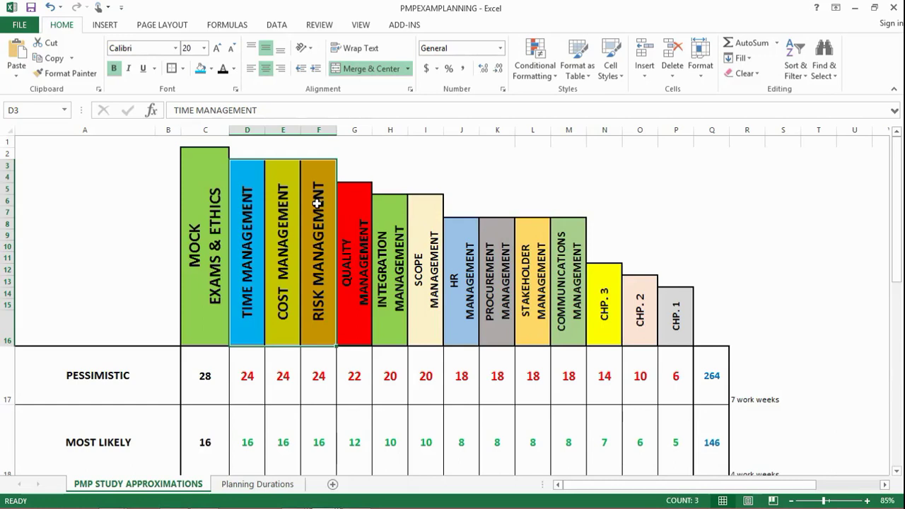
click(459, 130)
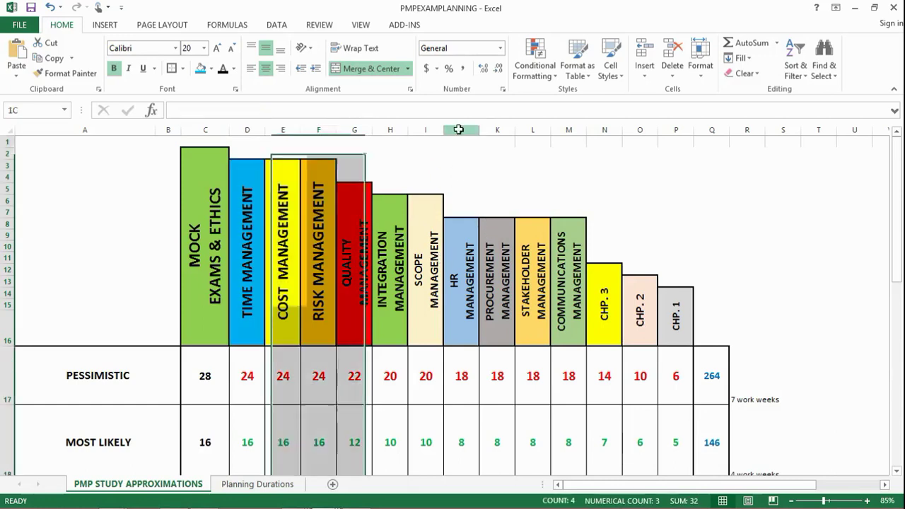
click(460, 256)
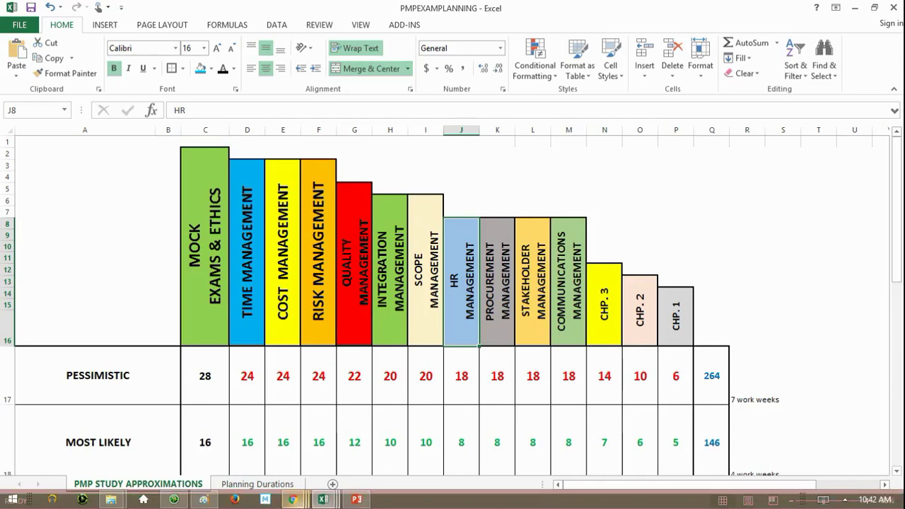
scroll(231, 302, down, 2)
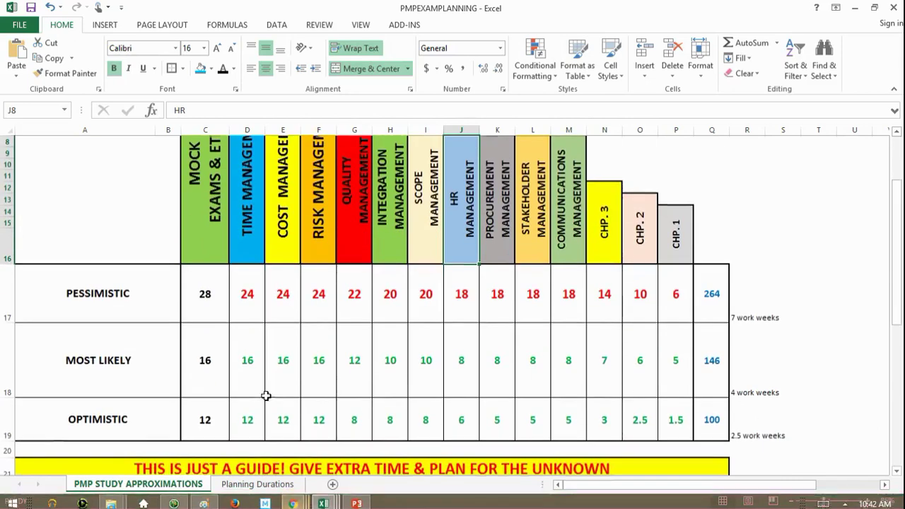
click(244, 231)
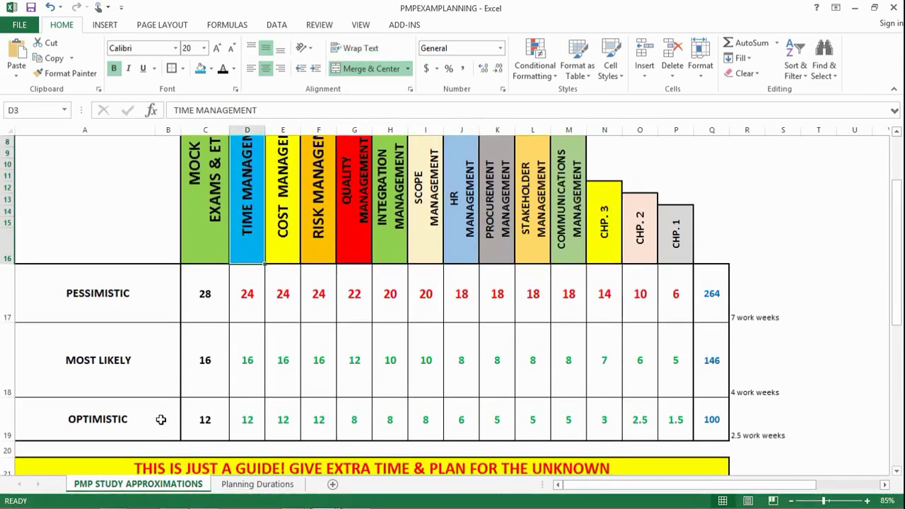
click(244, 417)
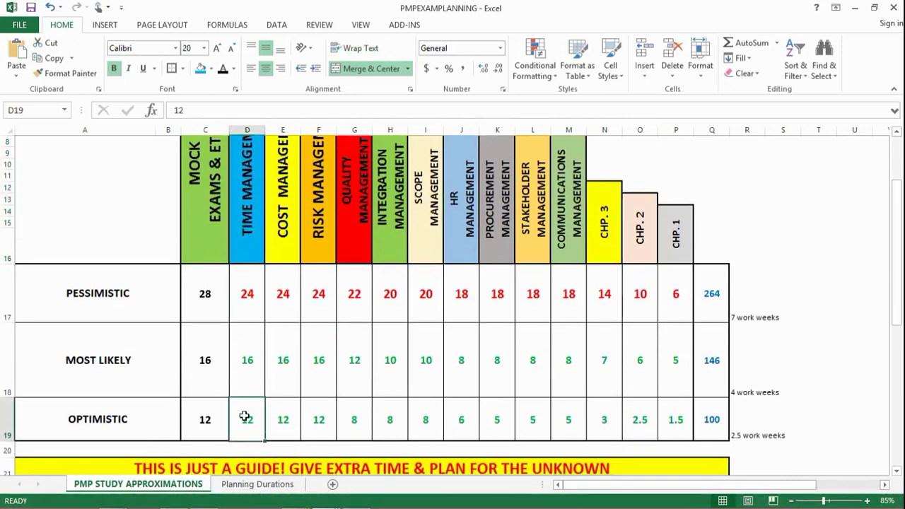
click(245, 352)
click(249, 294)
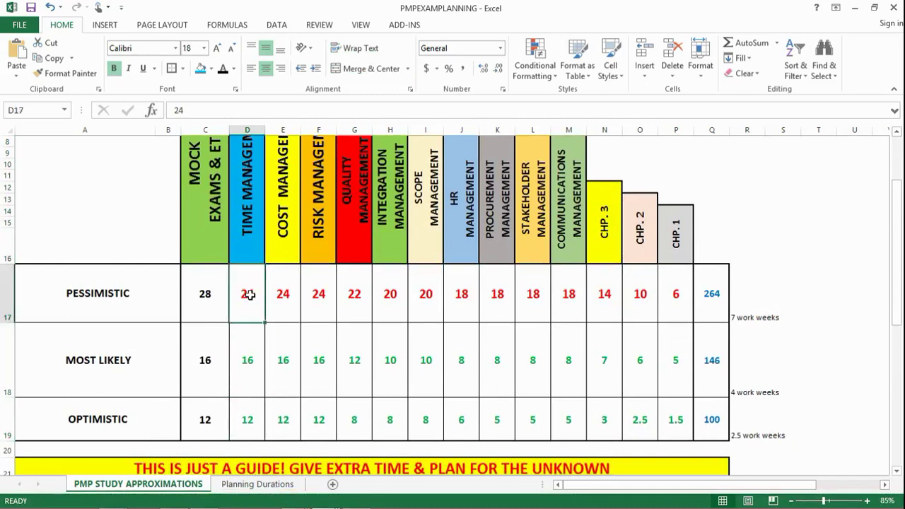
click(254, 419)
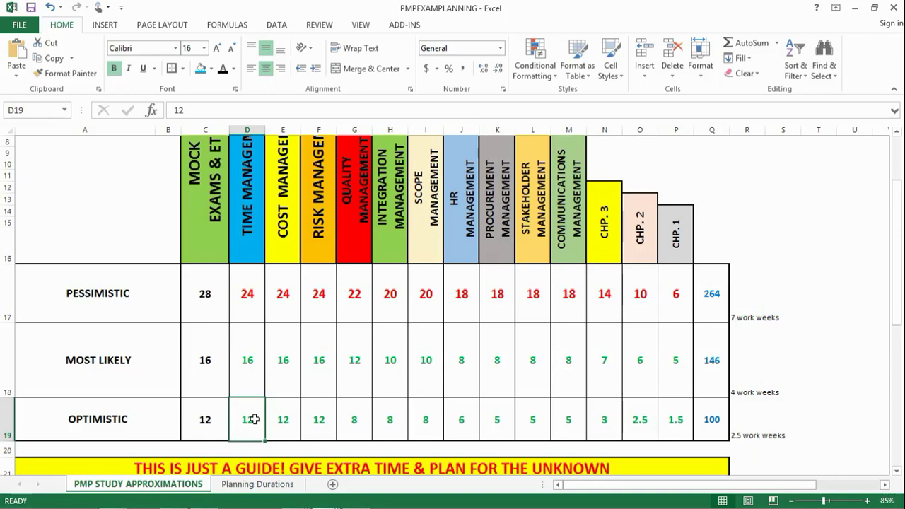
click(244, 359)
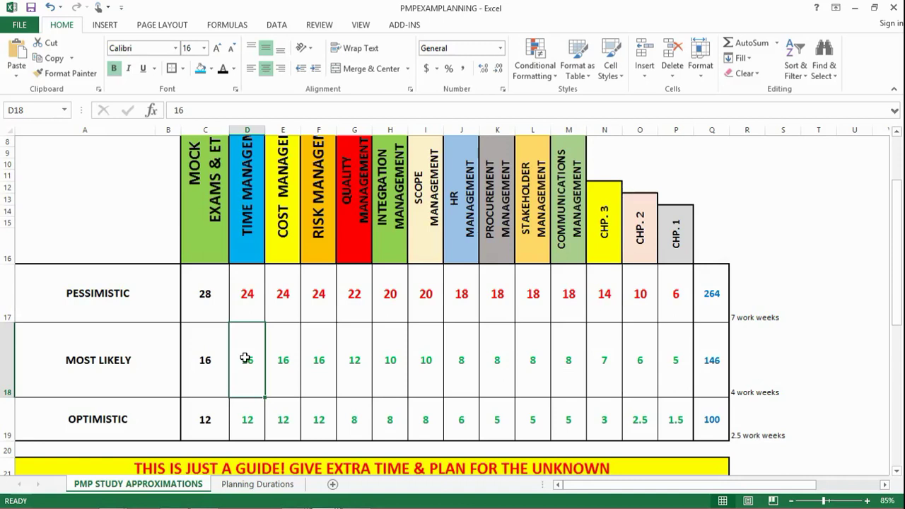
click(251, 305)
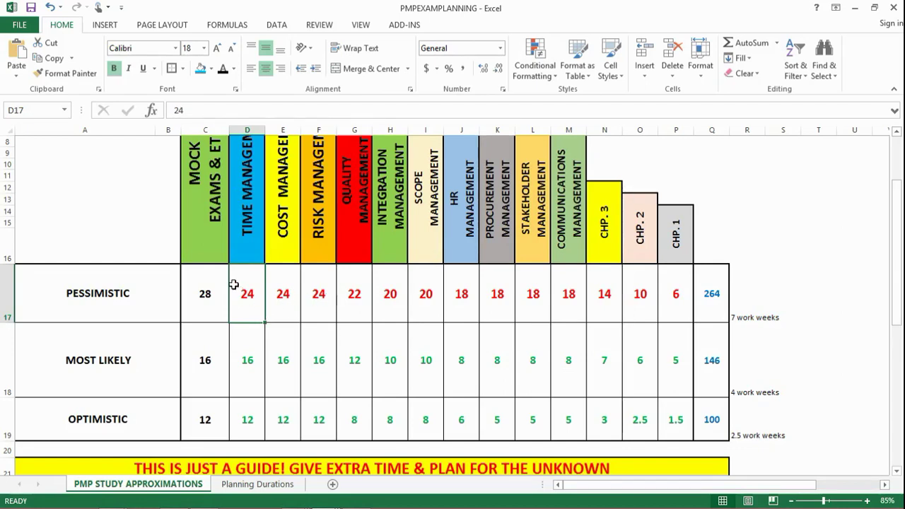
click(245, 419)
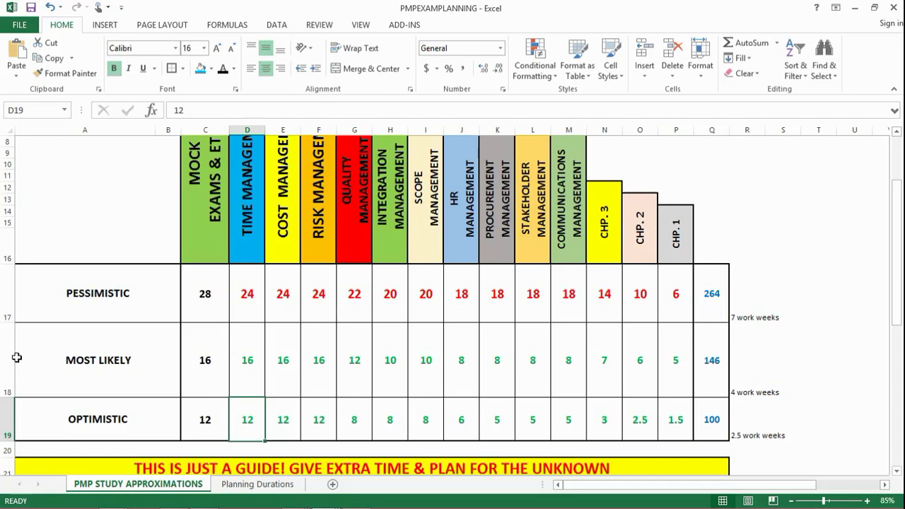
click(7, 356)
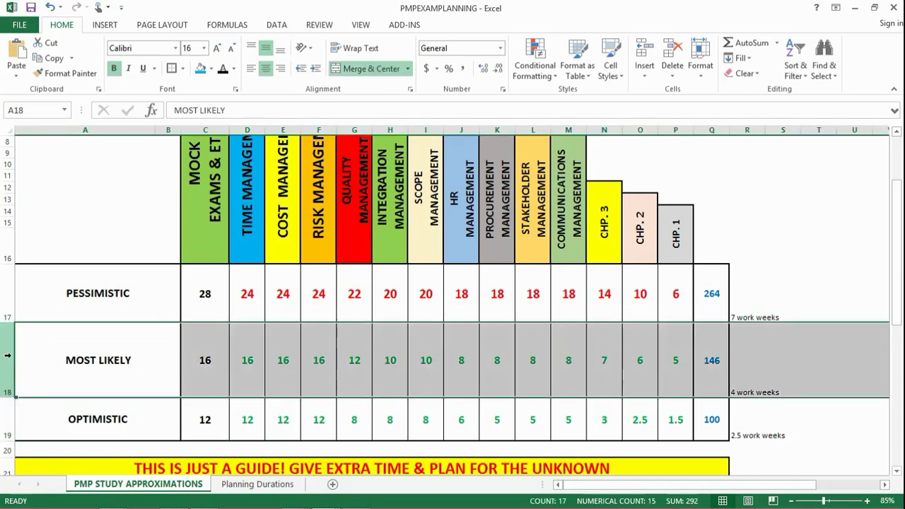
click(202, 367)
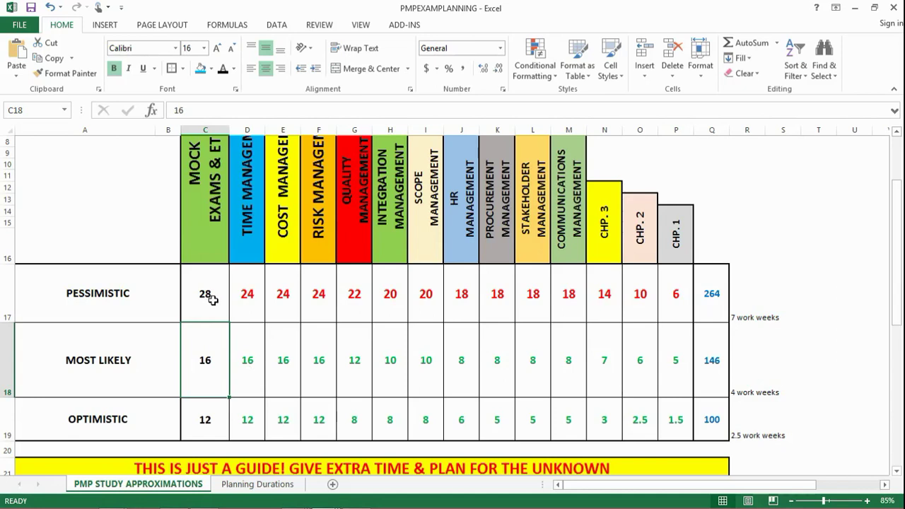
drag(209, 299, 681, 309)
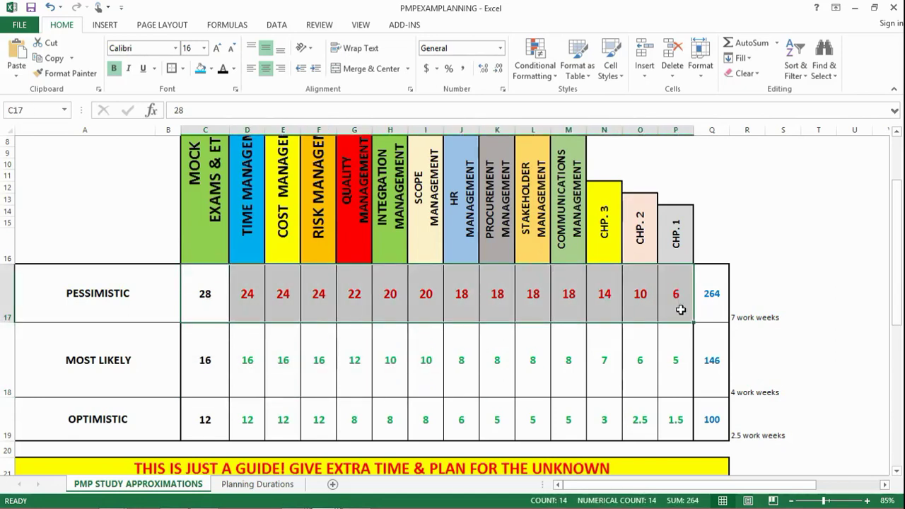
click(711, 295)
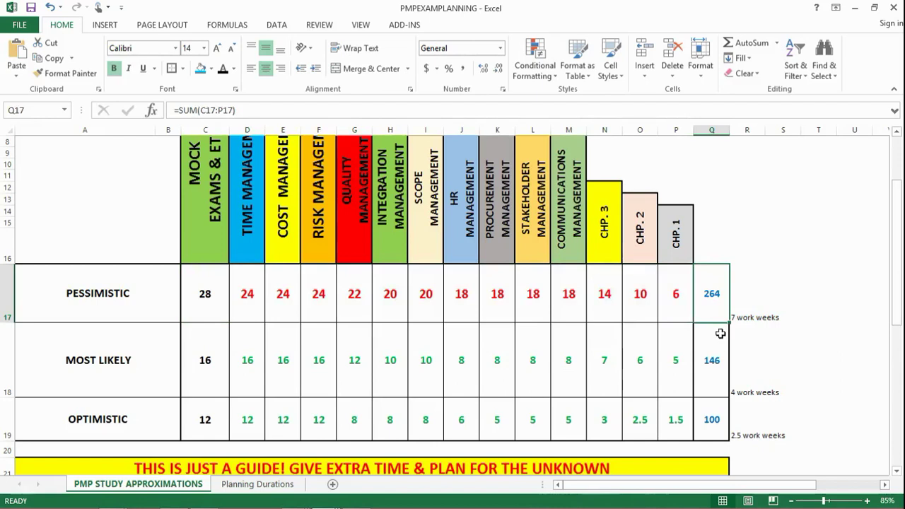
click(717, 418)
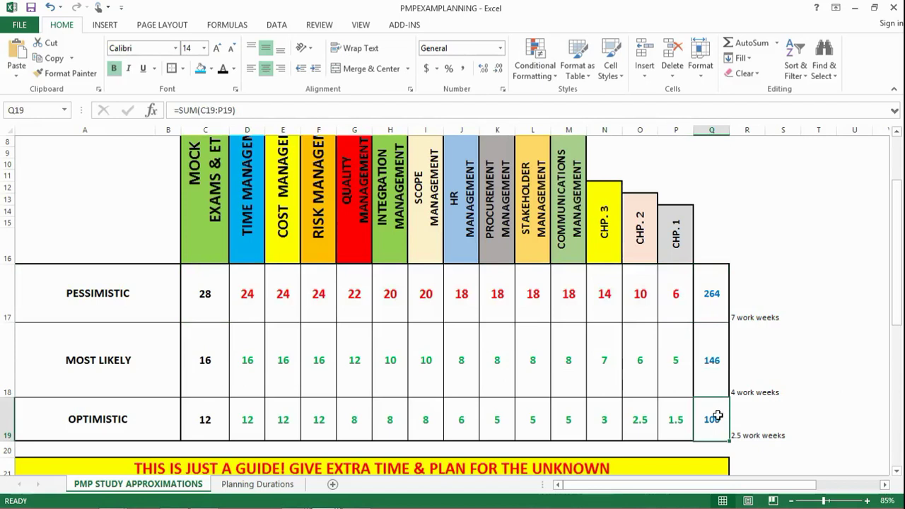
click(704, 358)
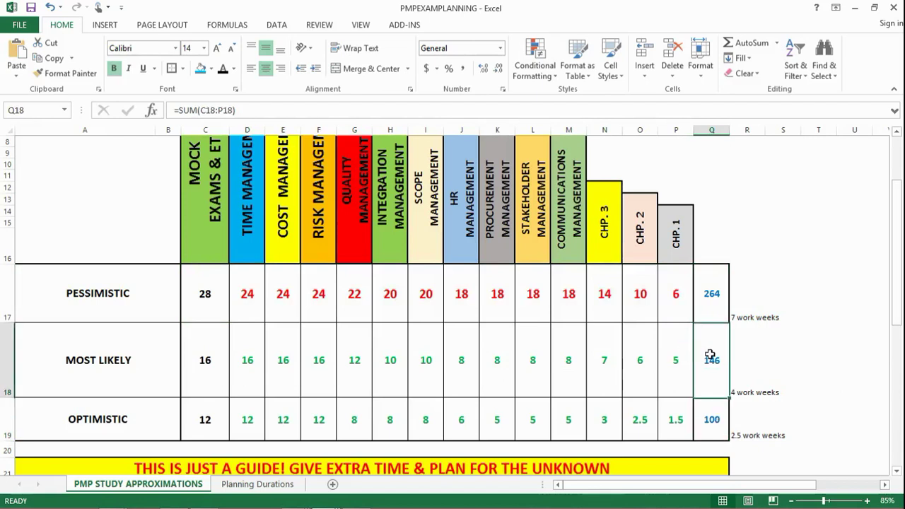
click(716, 290)
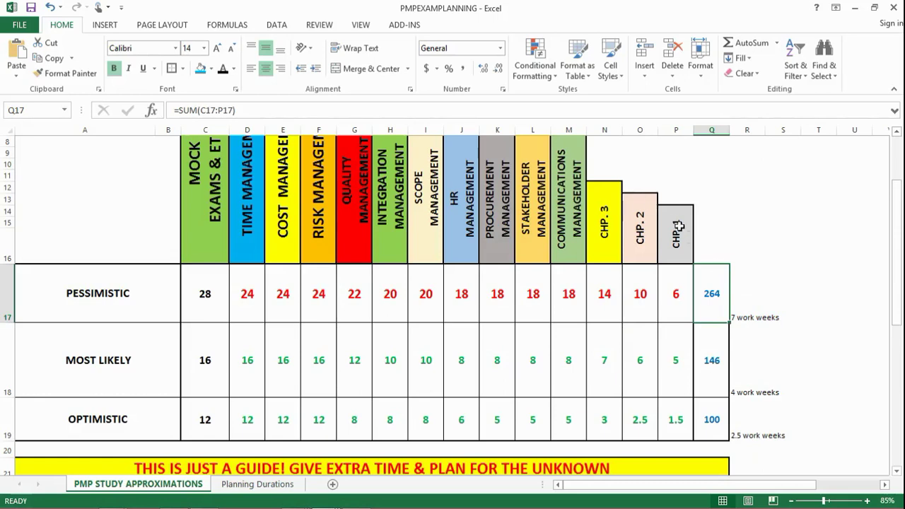
Step: Widen column R so the '7 work weeks' (R17) and '2.5 work weeks' (R19) notes show fully
scroll(683, 233, up, 6)
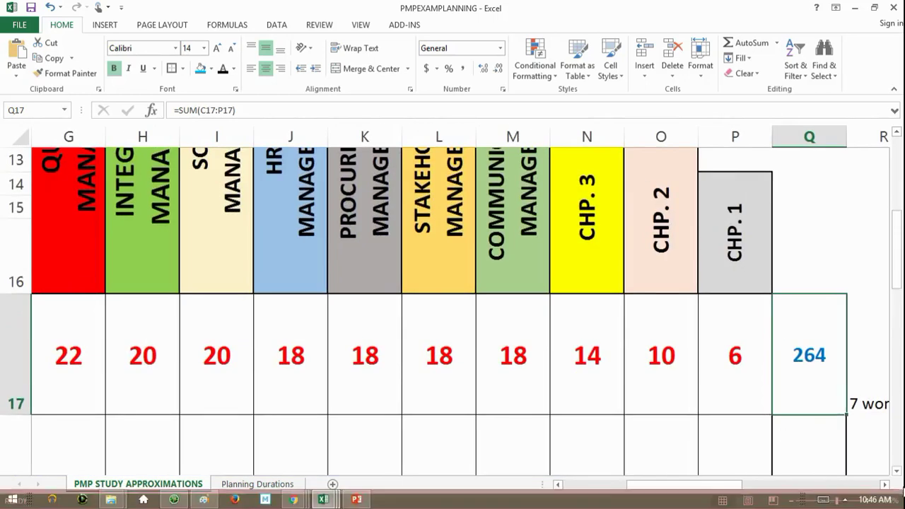
click(885, 485)
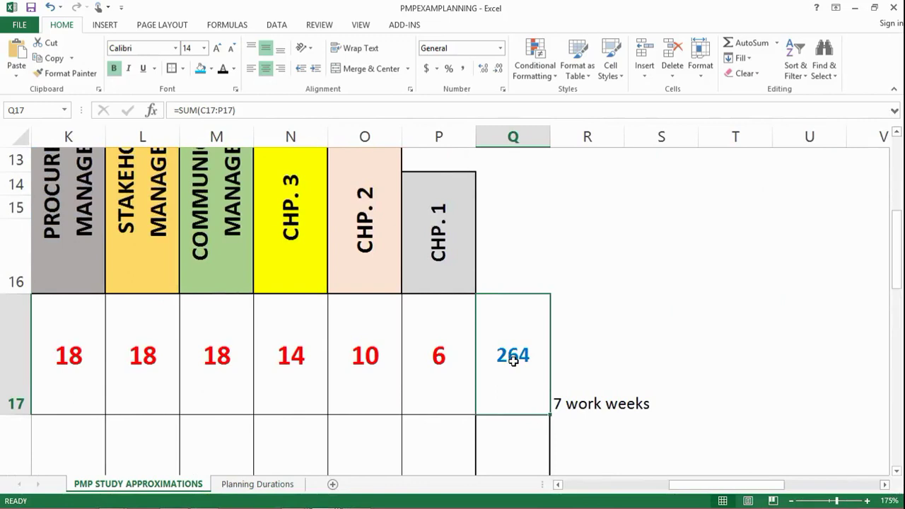
click(566, 381)
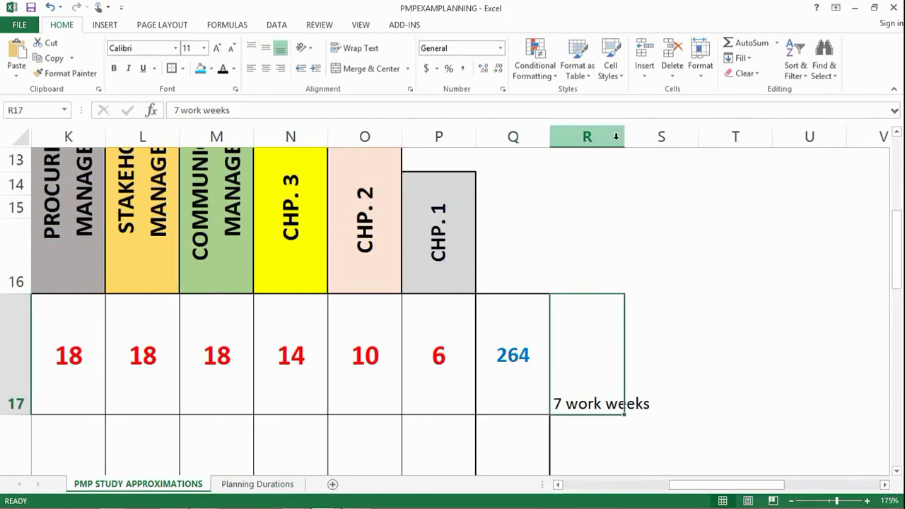
drag(624, 136, 711, 171)
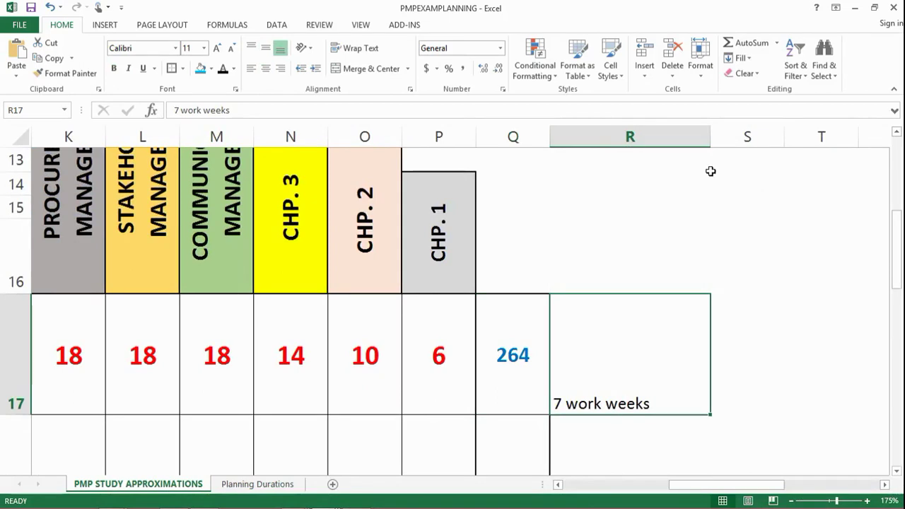
scroll(695, 237, down, 3)
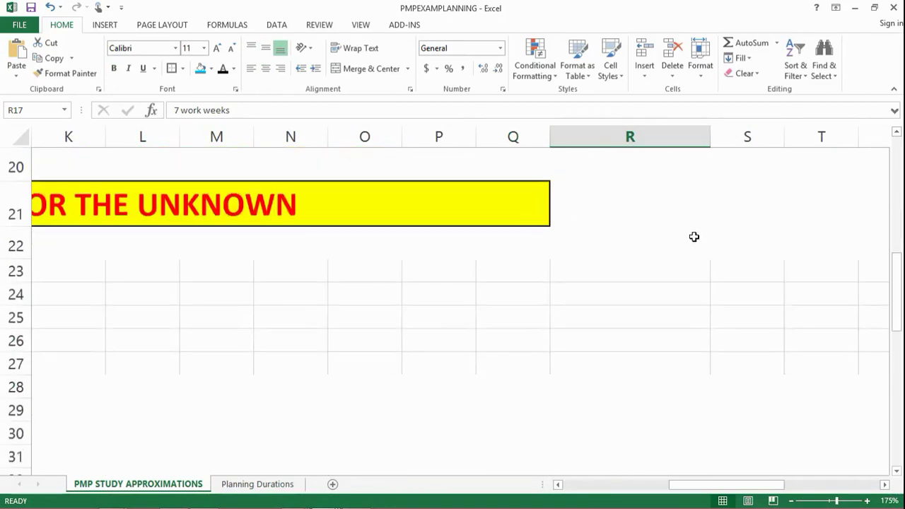
scroll(694, 237, up, 3)
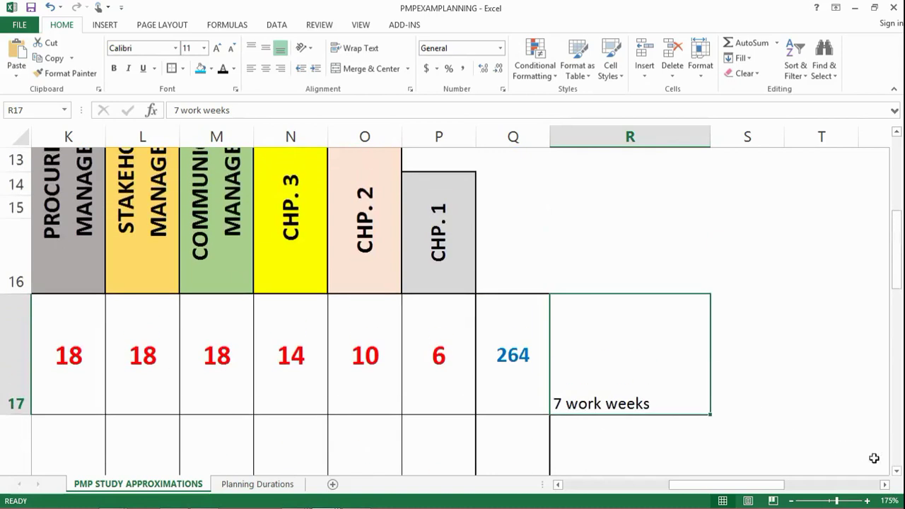
scroll(612, 247, down, 3)
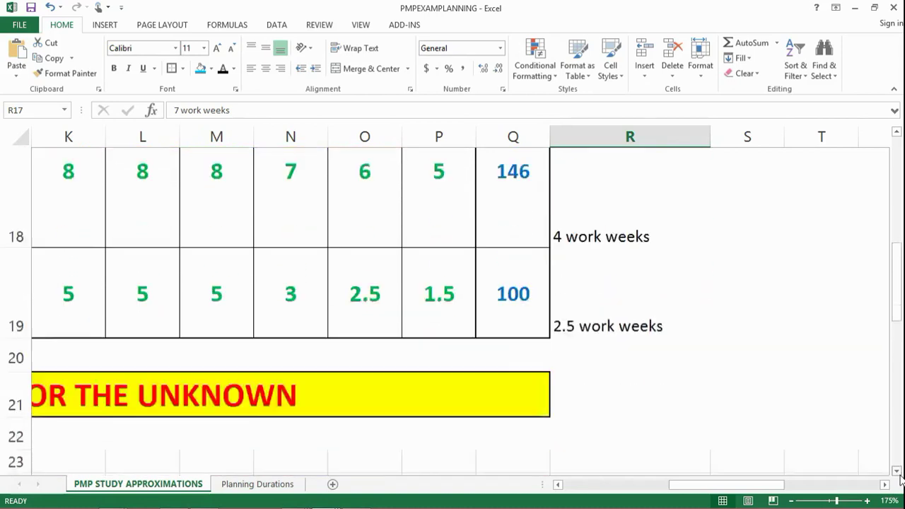
click(574, 206)
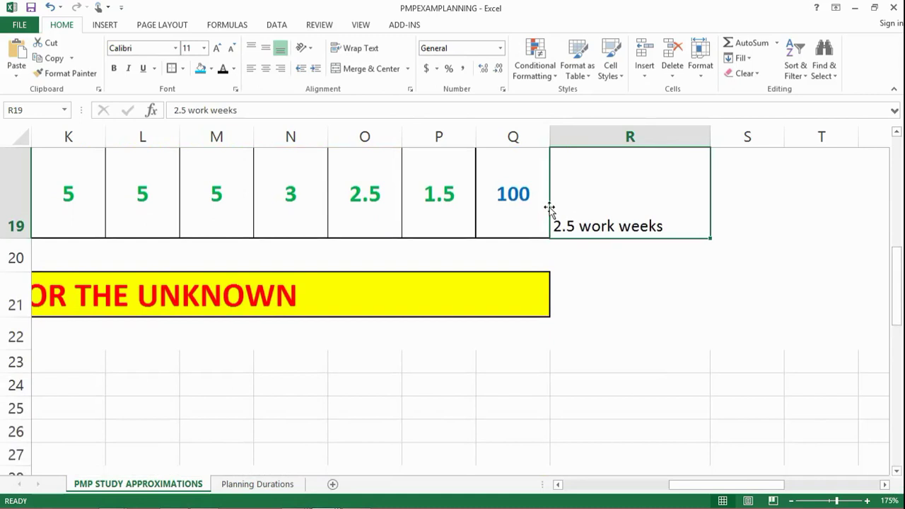
click(897, 132)
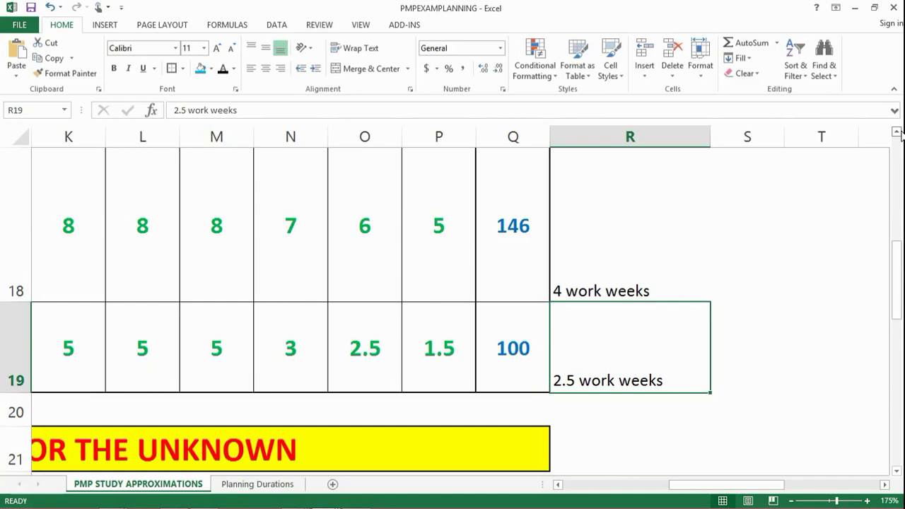
scroll(897, 134, up, 4)
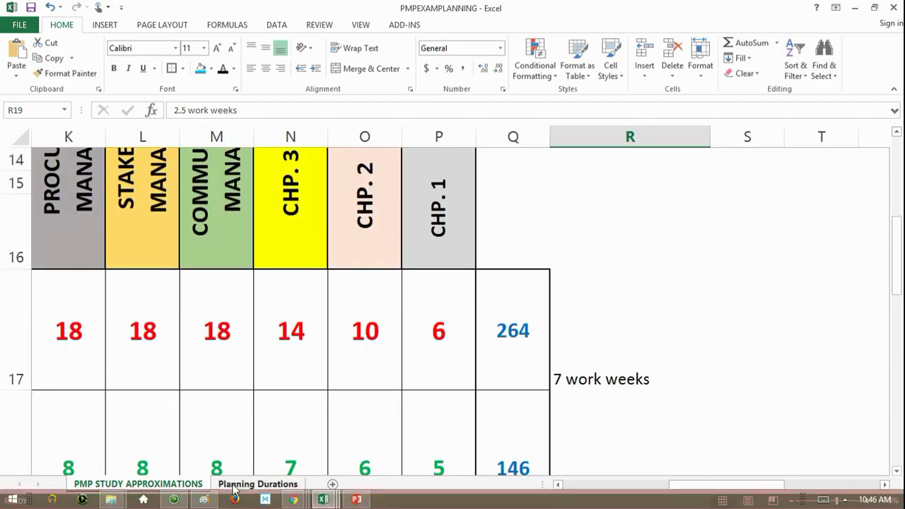
Step: Go to the Planning Durations sheet and review the O/M/P day columns B–D and hour columns E–G
click(234, 488)
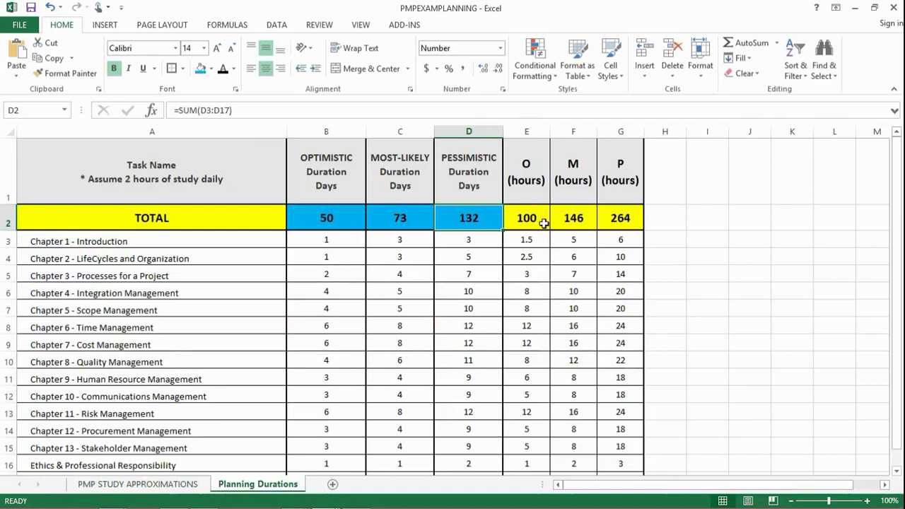
click(525, 131)
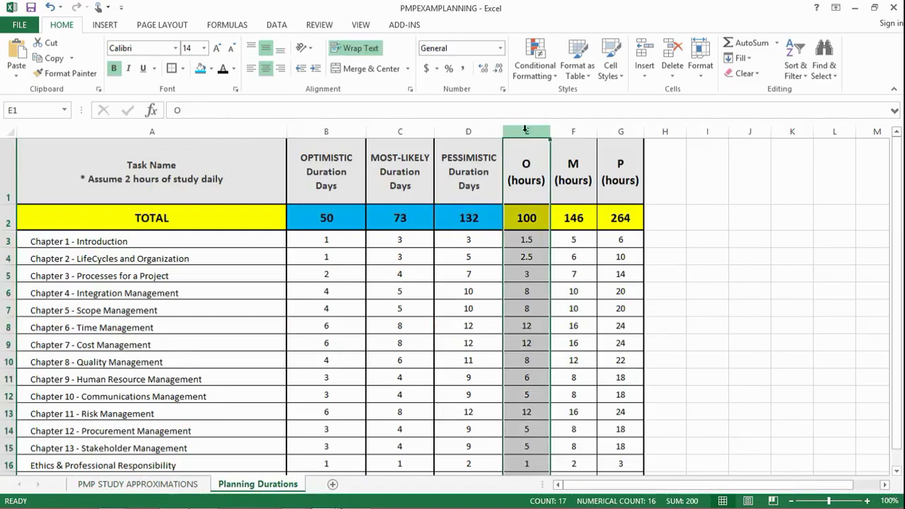
click(574, 128)
click(623, 124)
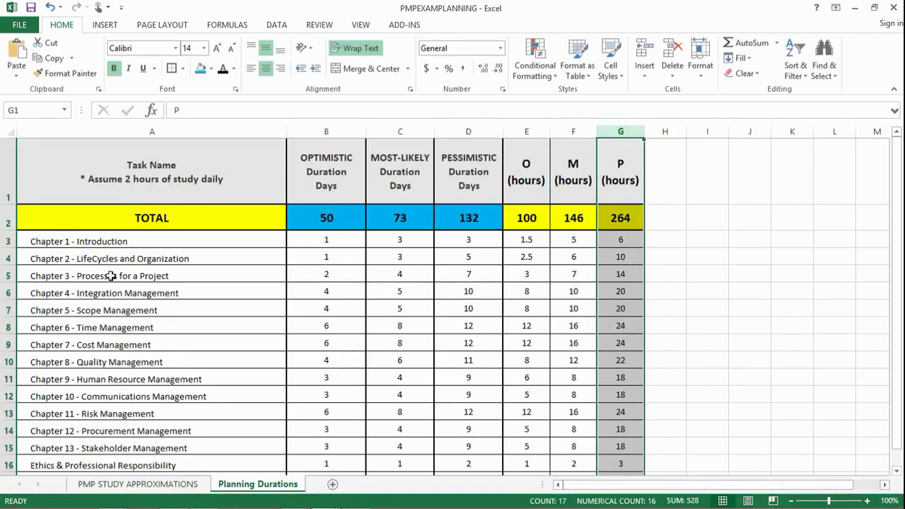
click(316, 133)
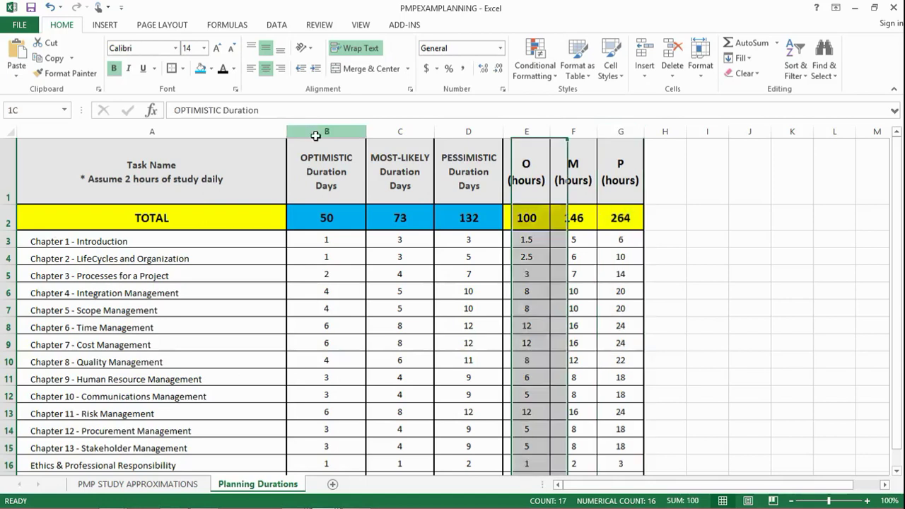
click(385, 130)
click(465, 129)
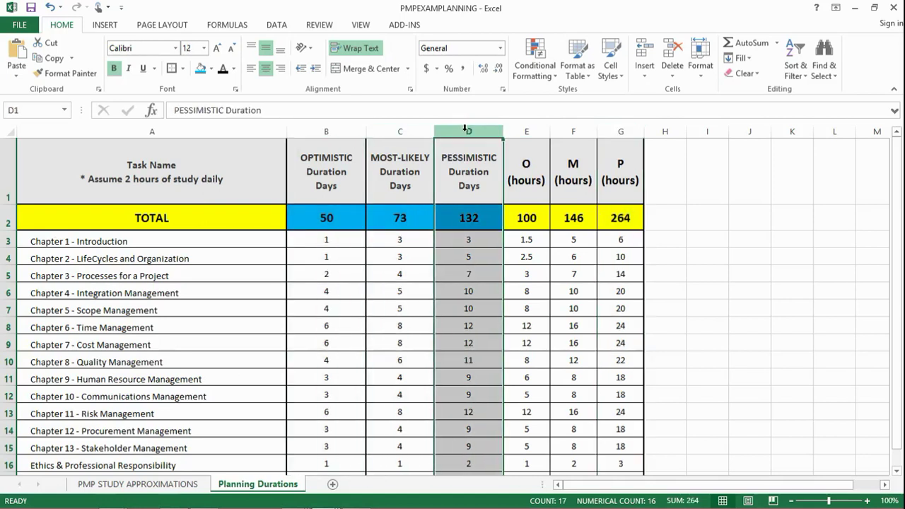
click(534, 241)
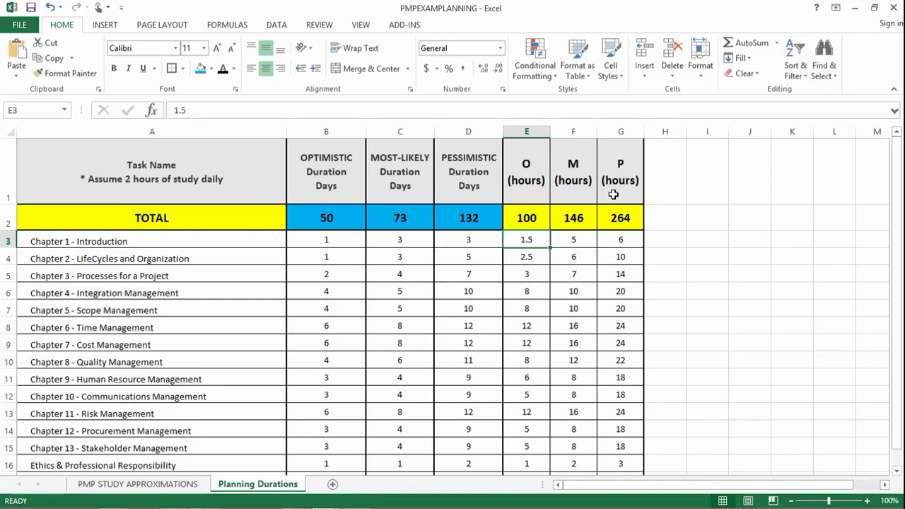
click(624, 129)
drag(624, 129, 624, 125)
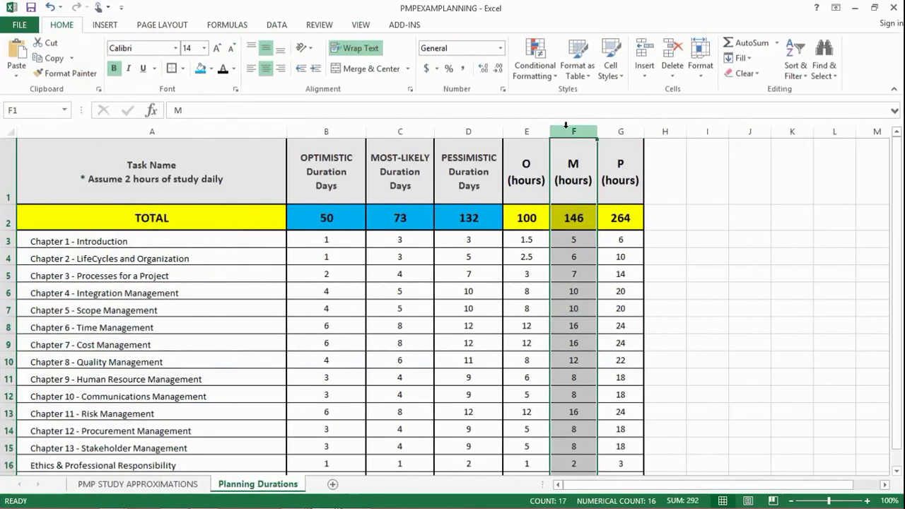
click(526, 126)
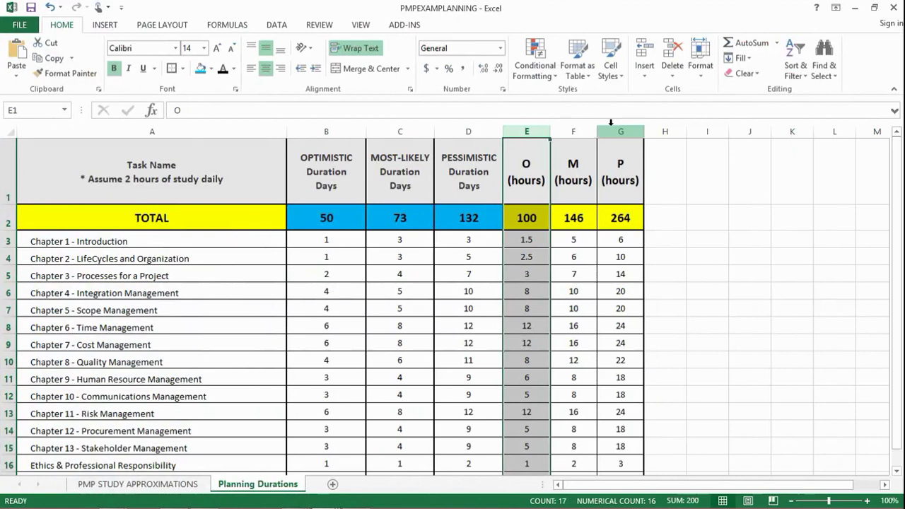
click(611, 122)
click(621, 218)
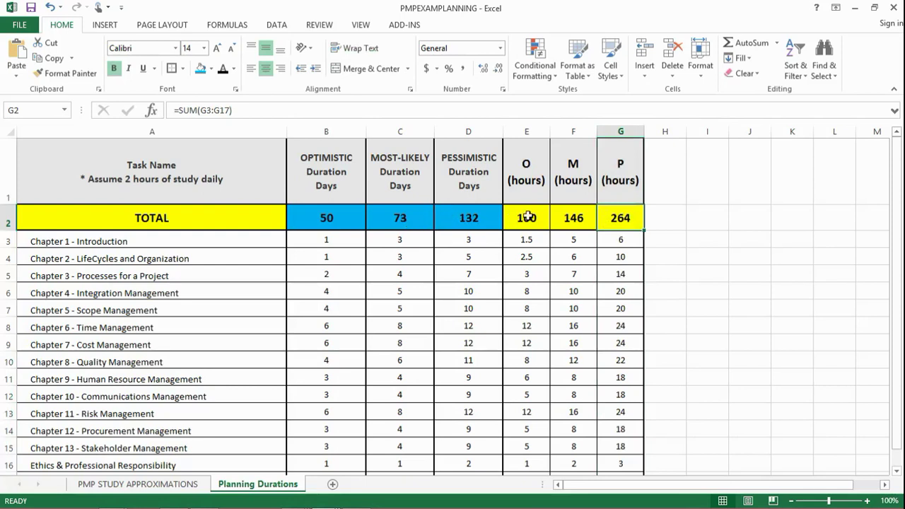
click(479, 214)
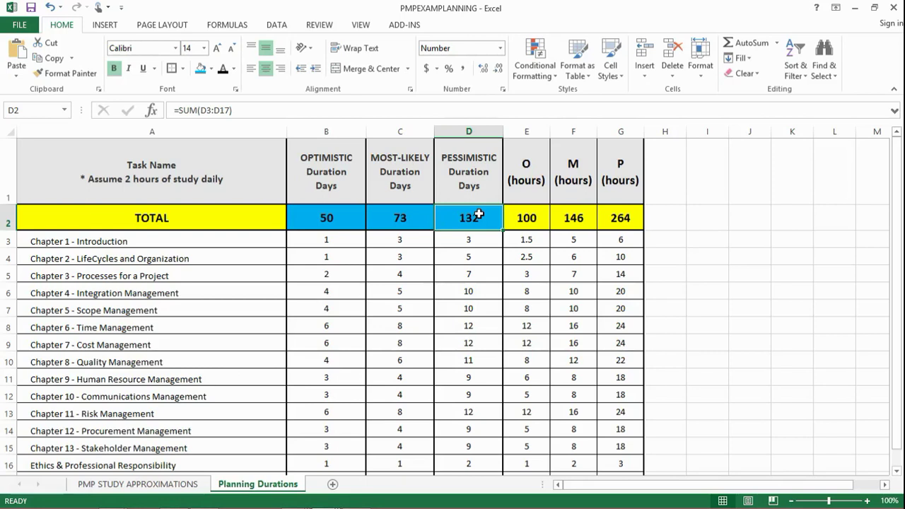
click(473, 128)
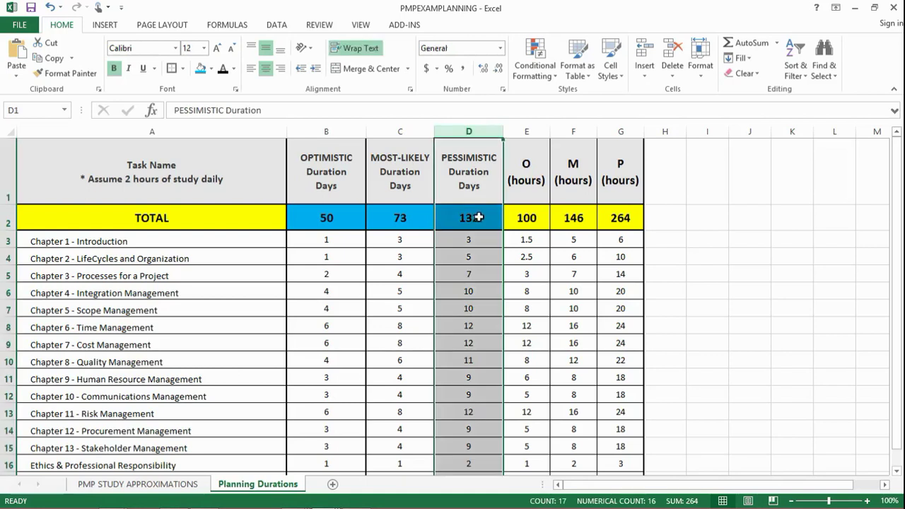
click(480, 217)
double_click(486, 219)
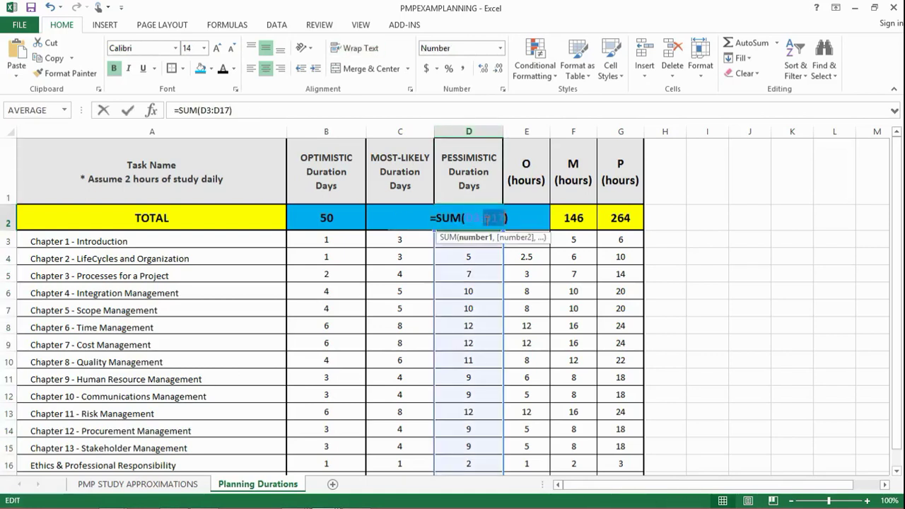
key(Escape)
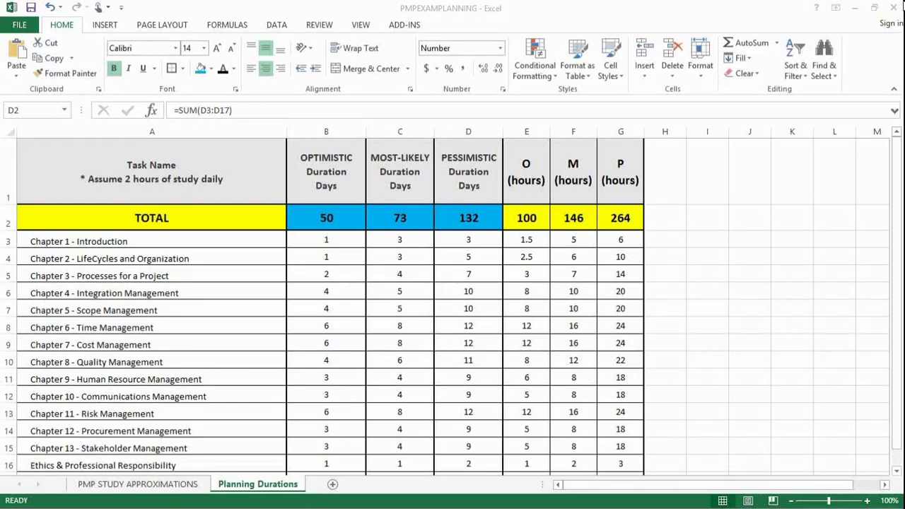
click(627, 189)
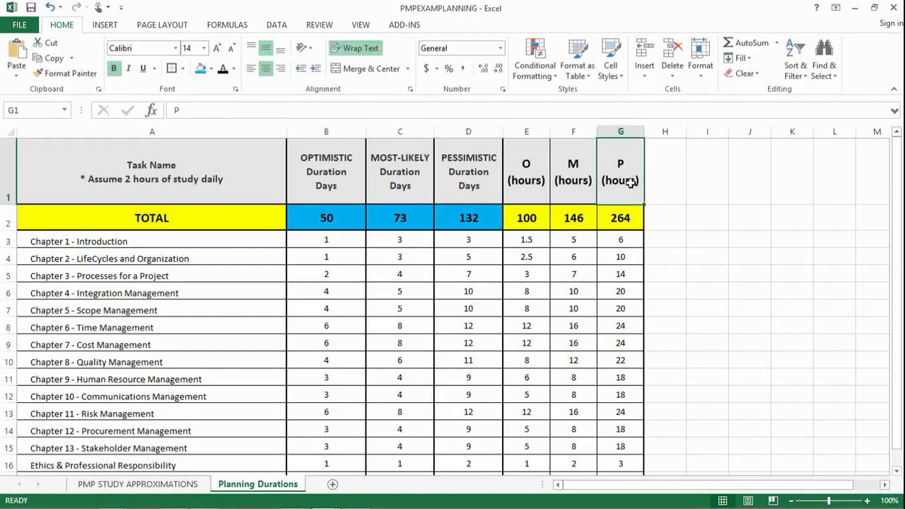
click(473, 192)
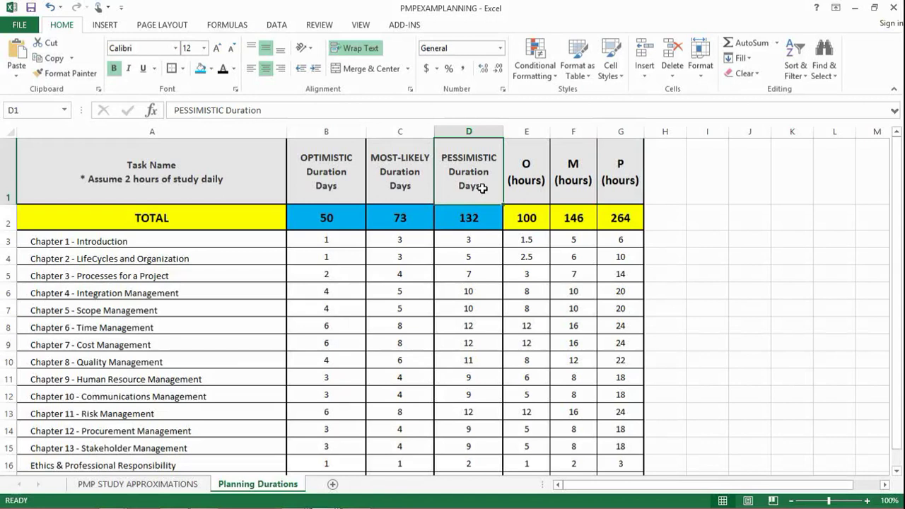
Step: Add '4 MONTHS+' on a new line below Days in the pessimistic duration header D1
double_click(482, 188)
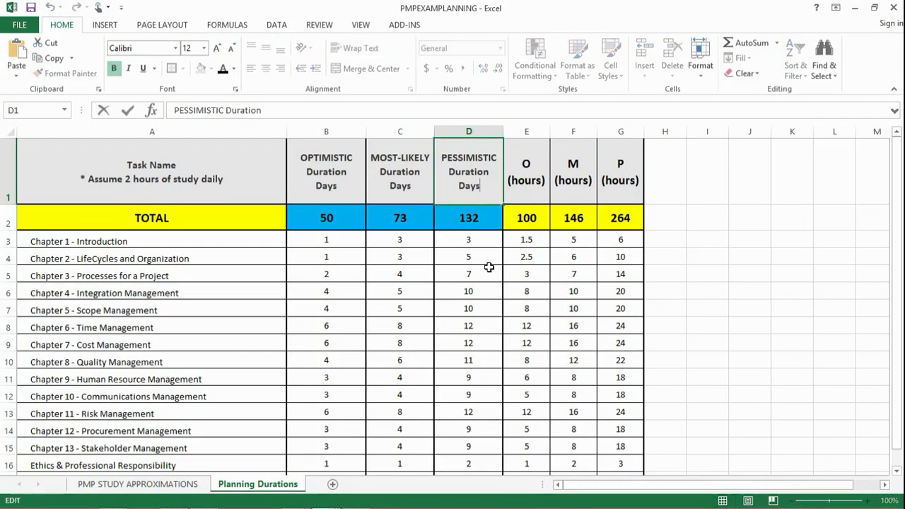
key(alt+Return)
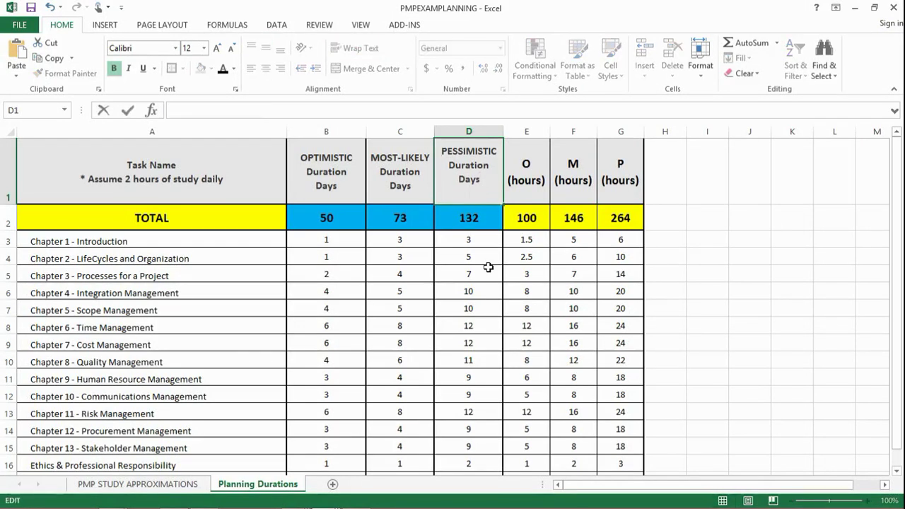
text(4 MONTHS+)
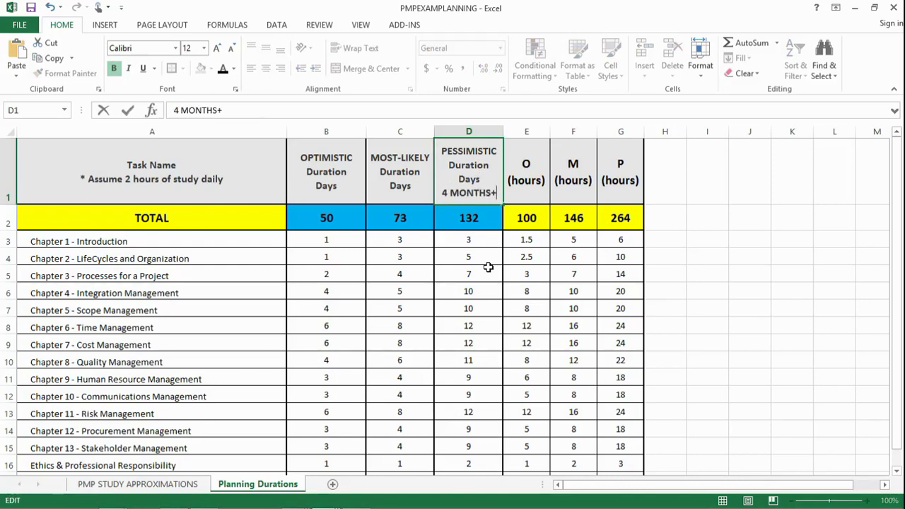
click(420, 174)
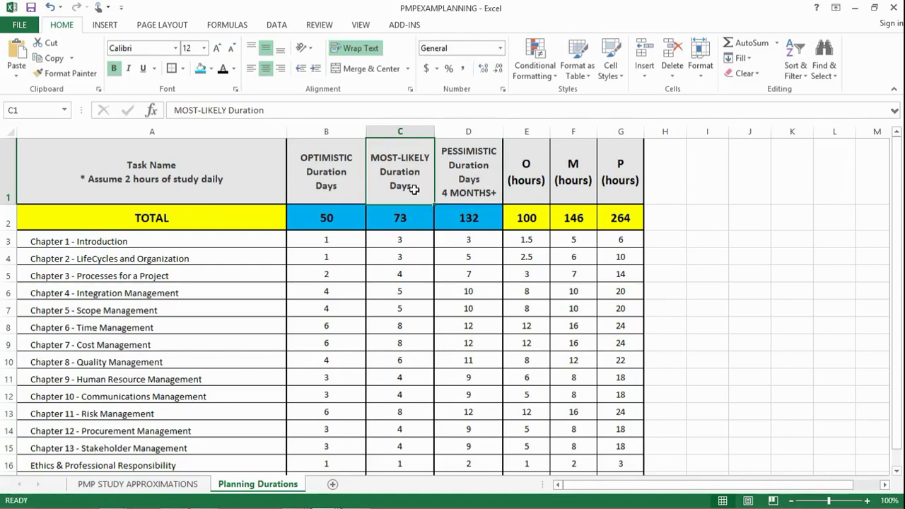
Step: Add '2 MONTHS+' on a new line below Days in the most-likely header C1
double_click(414, 189)
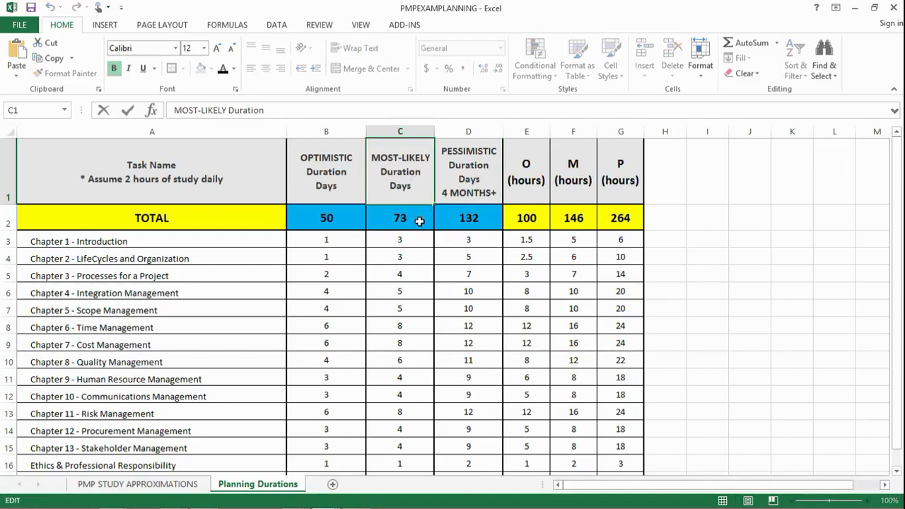
key(alt+Return)
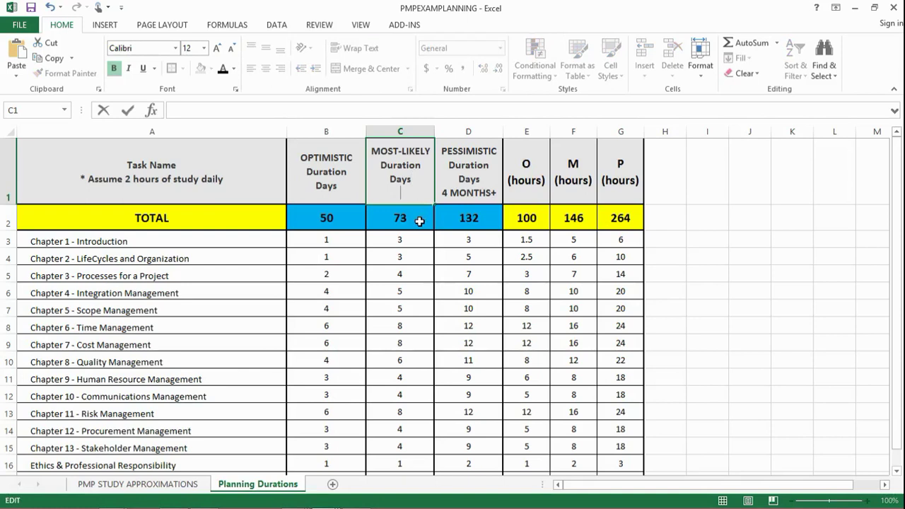
text(2 MONTHS+)
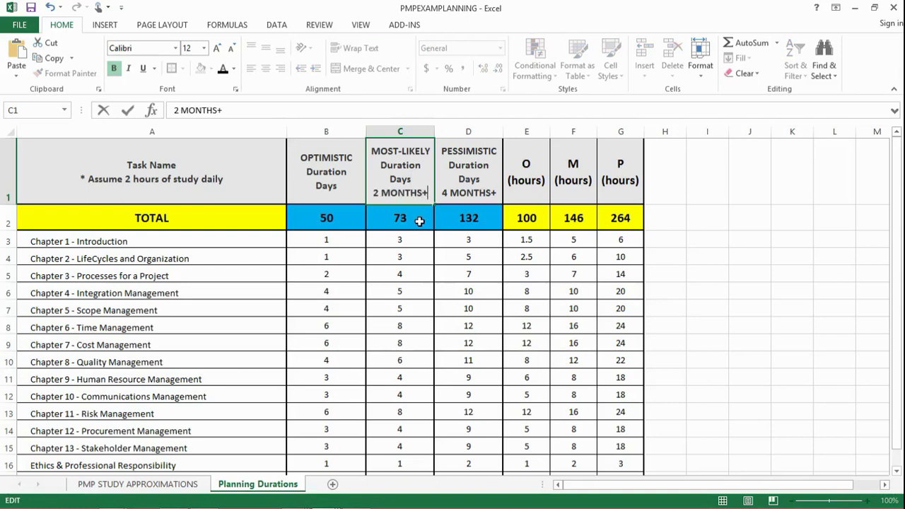
Step: Add '1.6 MONTHS' on a new line below Days in the optimistic duration header B1
click(403, 217)
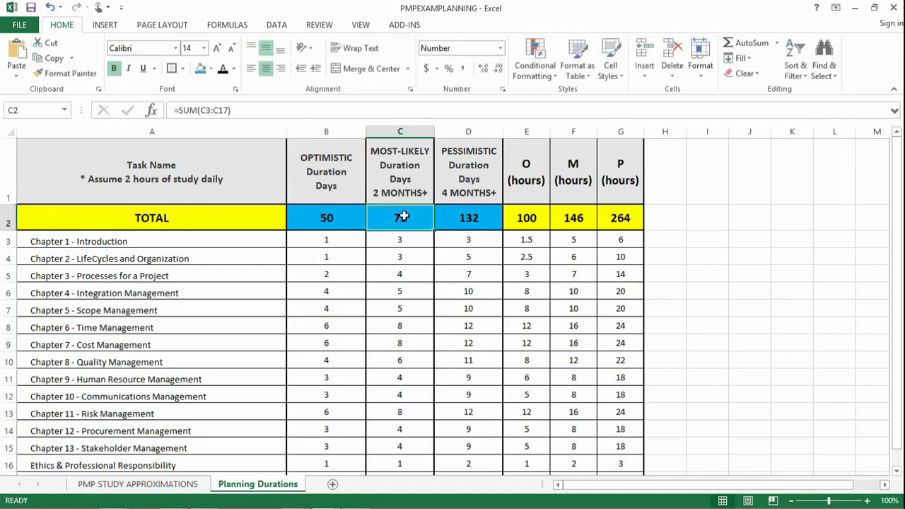
double_click(337, 189)
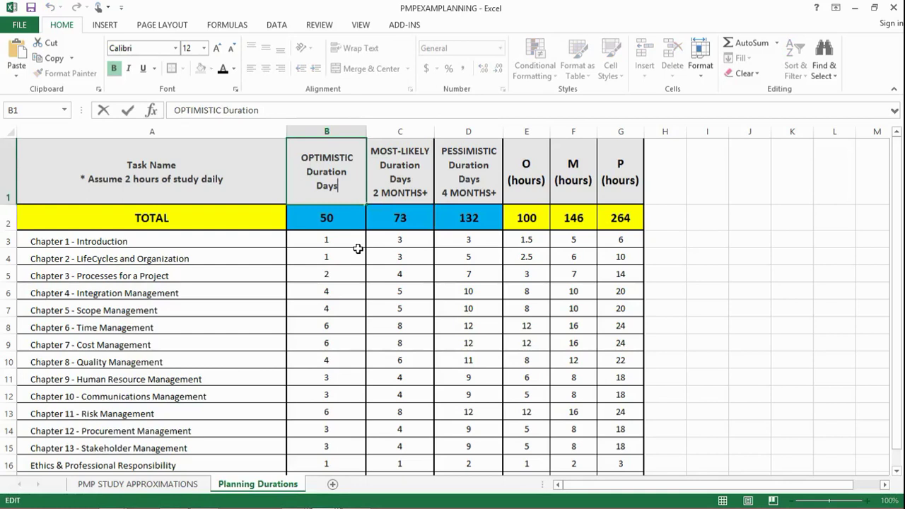
key(alt+Return)
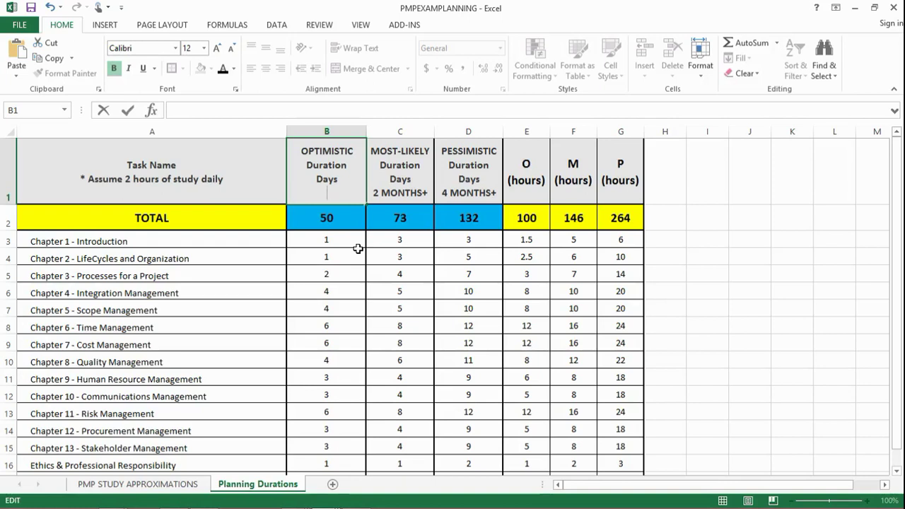
text(1.6 MONTHS)
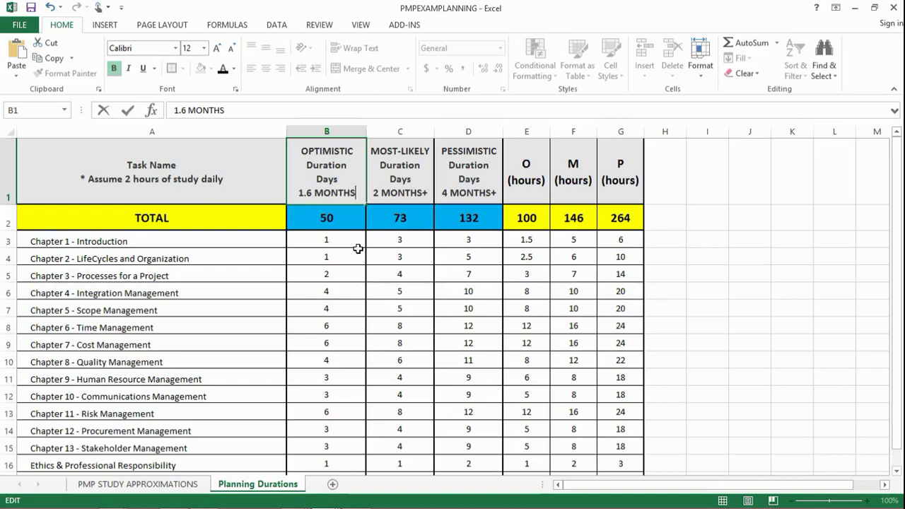
key(Return)
Step: Select cell B4 and copy its =E4/2 formula
click(357, 250)
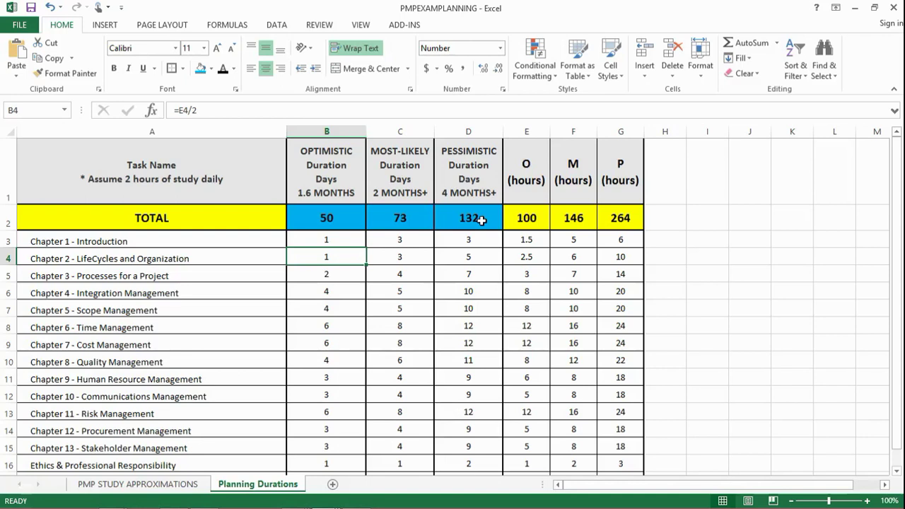
click(49, 58)
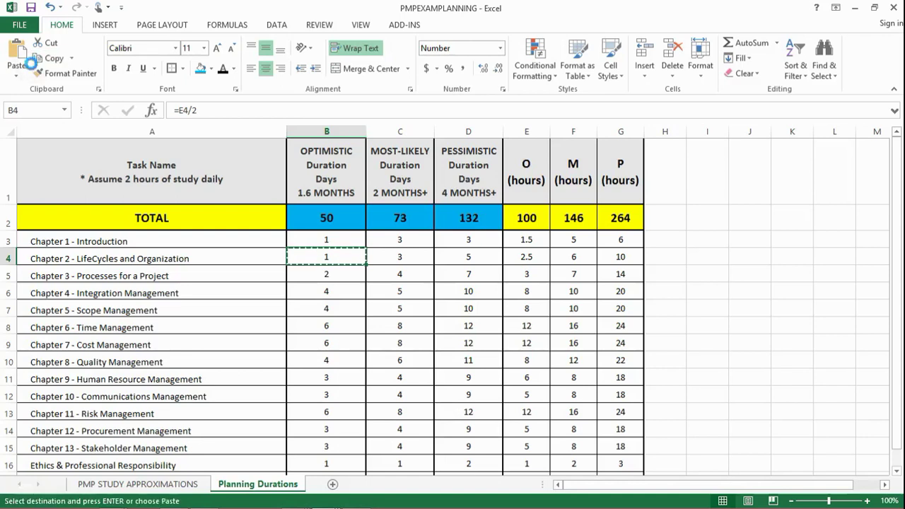